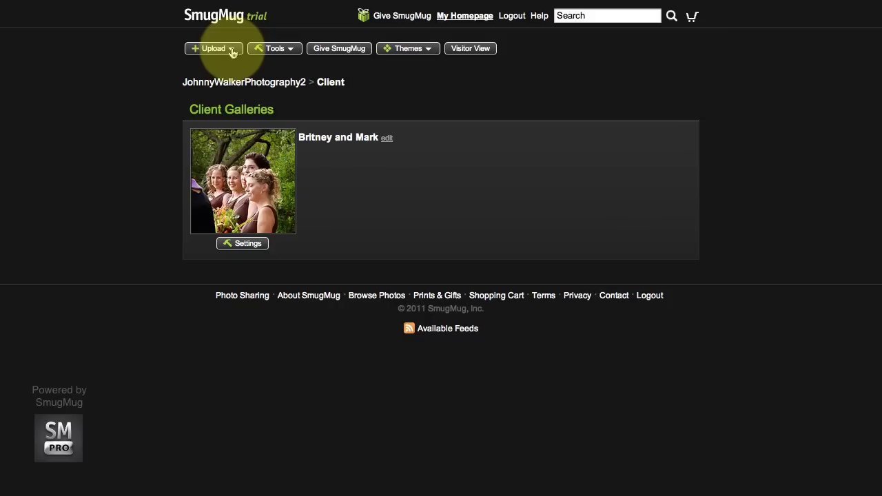
- Start creating a new gallery in the Client category
click(230, 48)
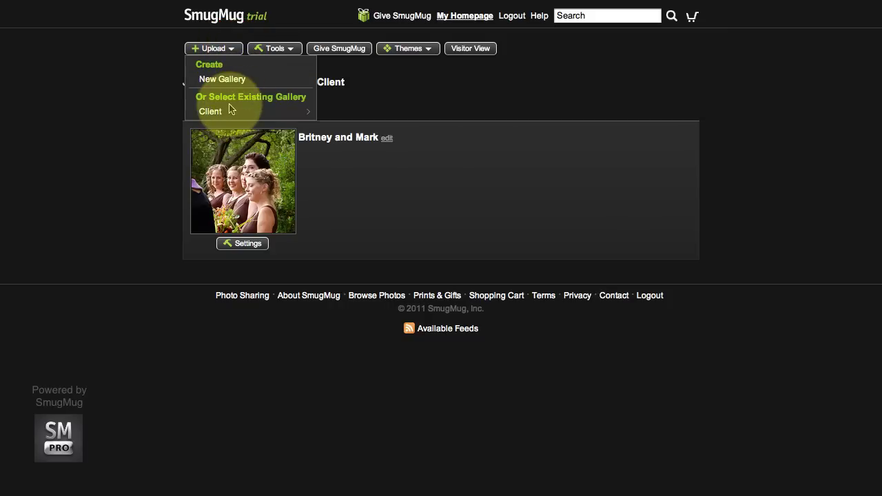
mouse_move(226, 113)
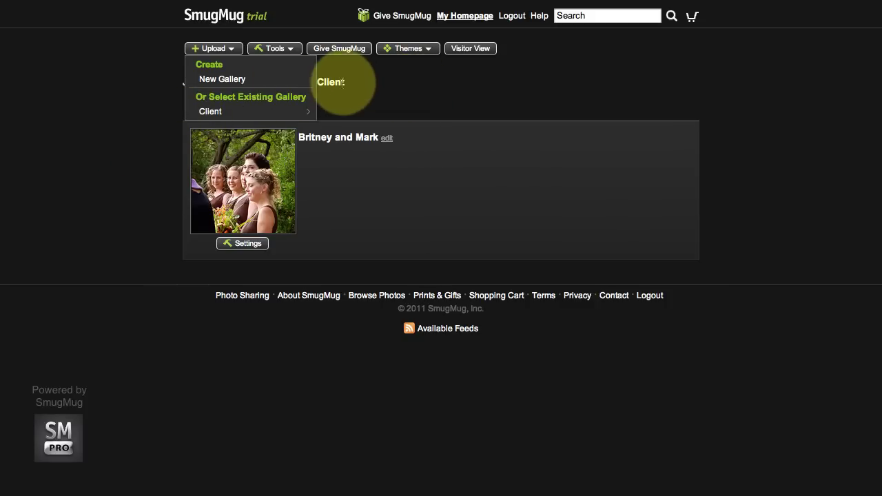
click(225, 80)
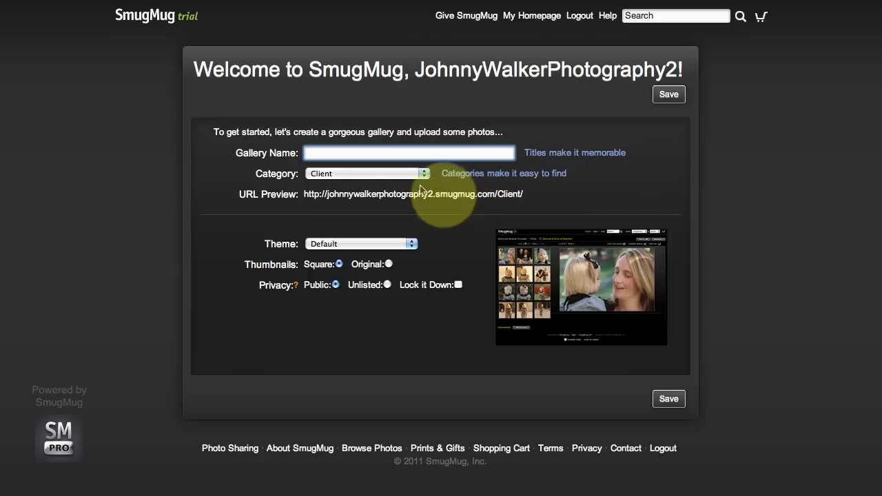
- Check the gallery titles in the sample site's Client Galleries, and enter the second couple's names as the new gallery's name
click(81, 21)
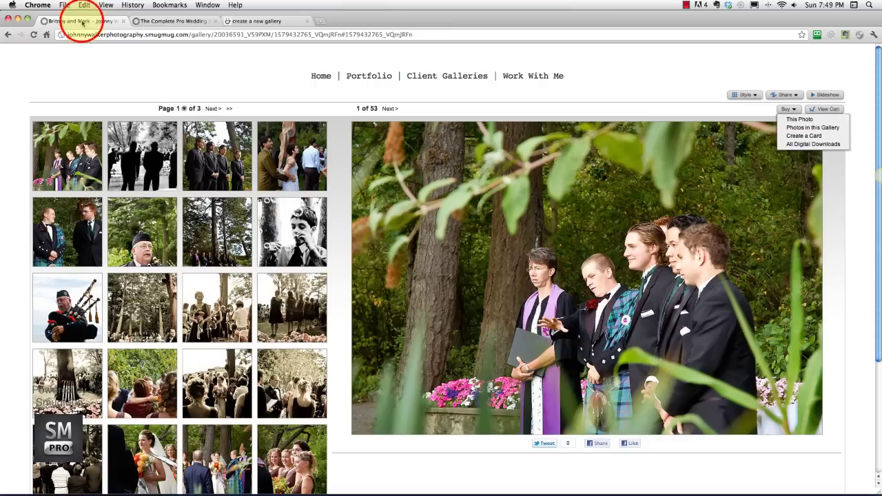
click(434, 74)
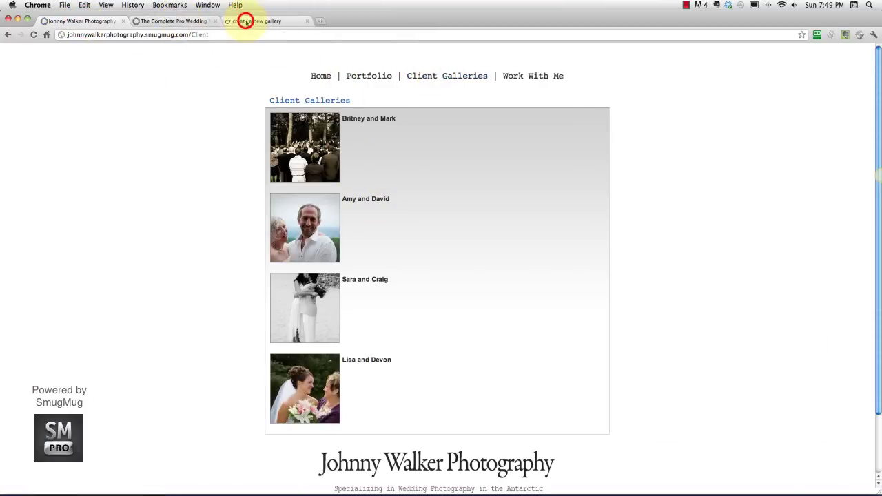
click(245, 21)
text(A)
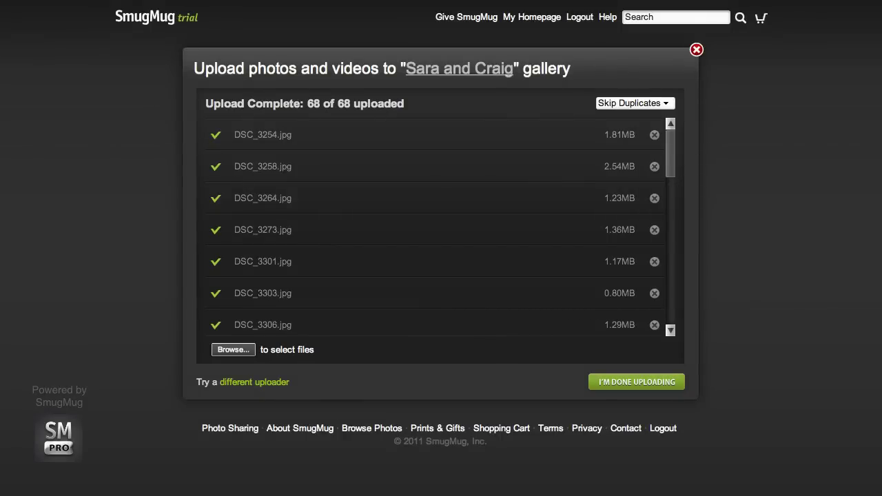
- Open the gallery settings of the newly uploaded gallery from the Client category's gallery list
click(461, 70)
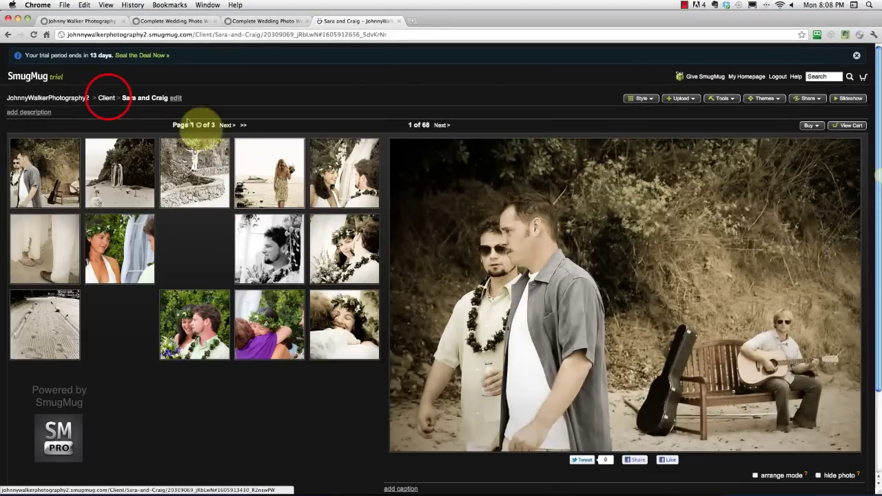
click(106, 98)
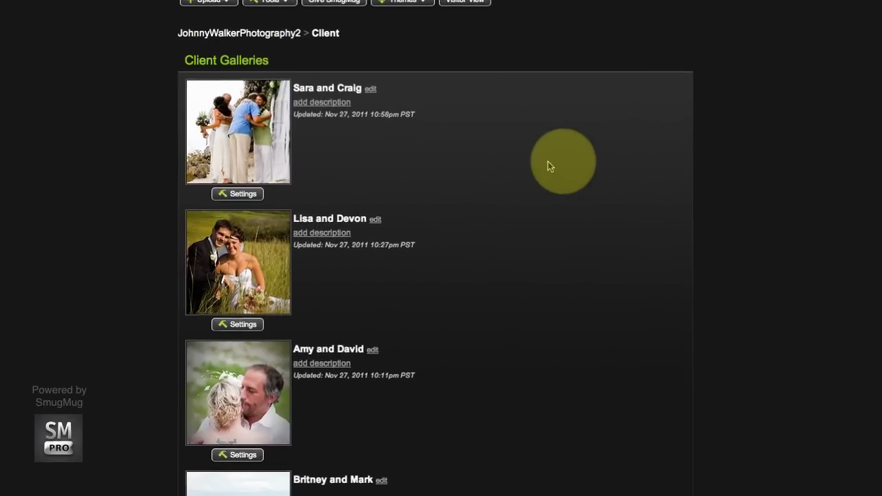
scroll(528, 286, down, 2)
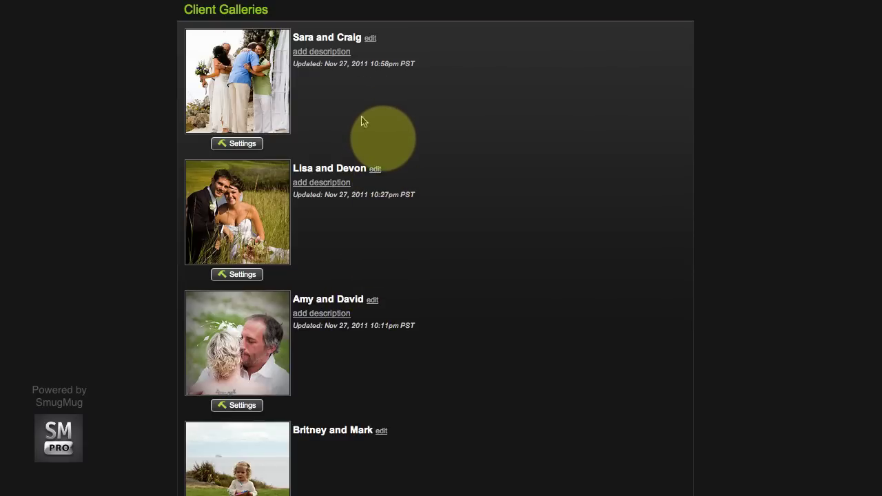
click(248, 148)
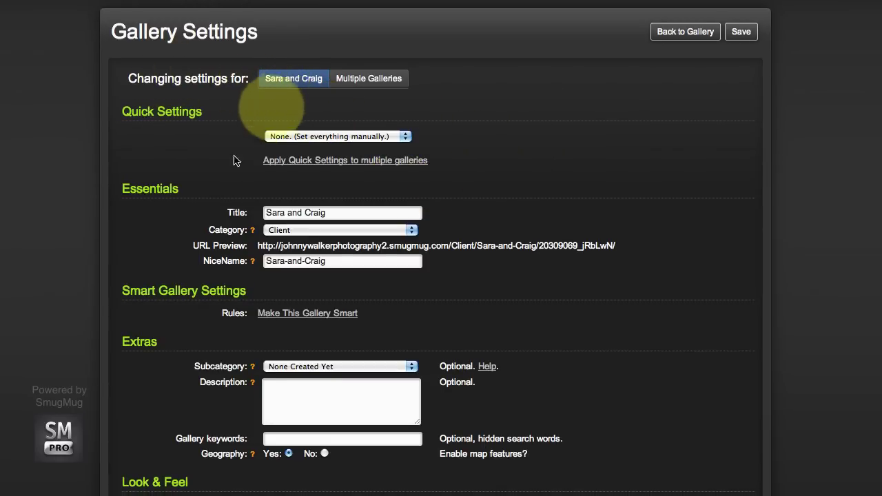
- Choose the existing Client Gallery quick setting for the current gallery
click(160, 110)
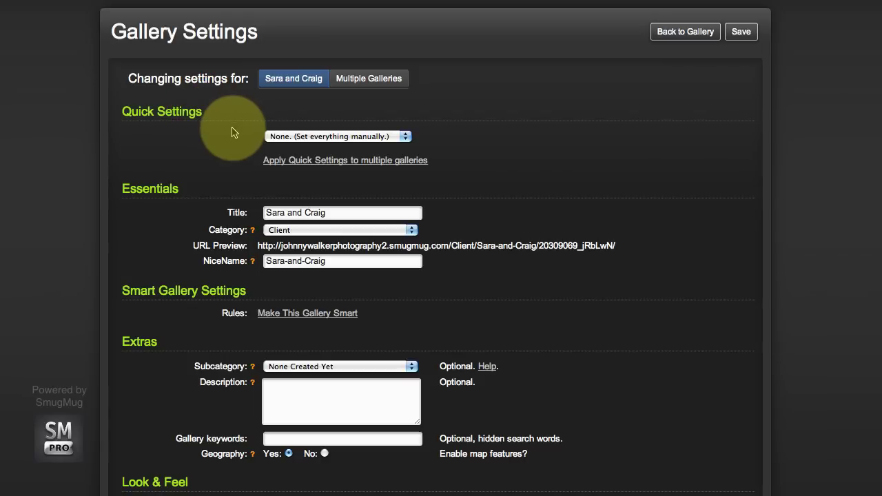
click(322, 142)
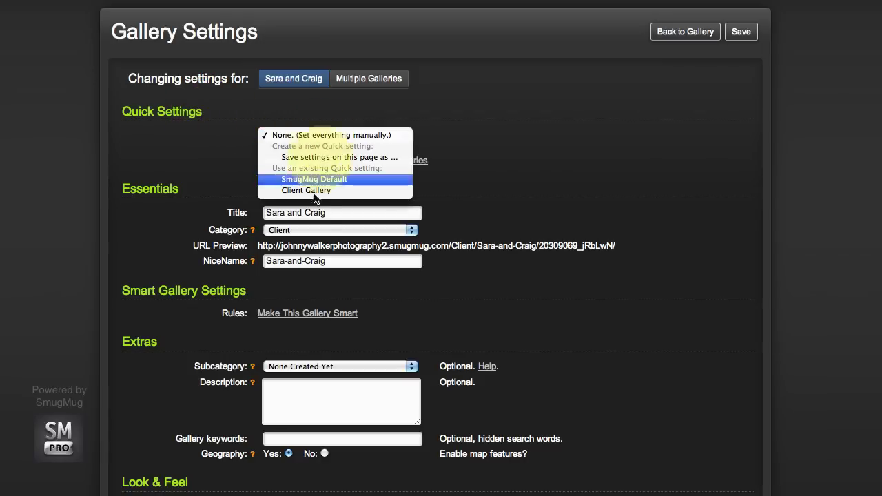
click(206, 143)
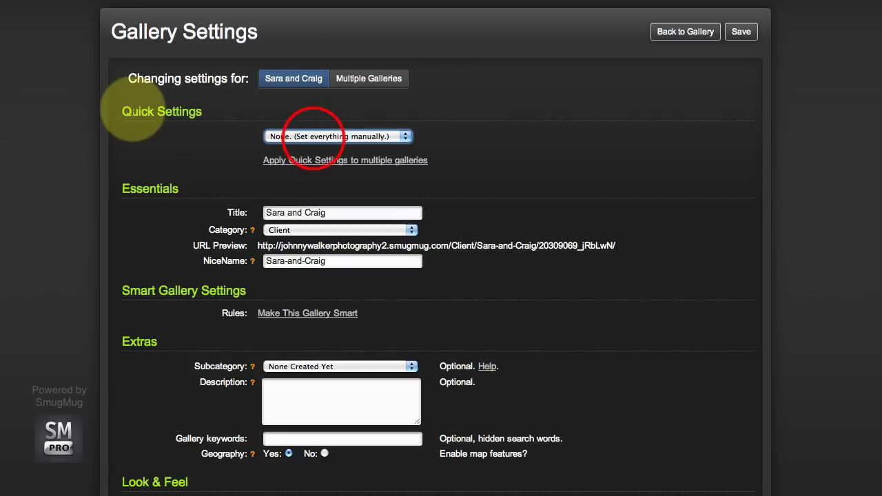
click(306, 138)
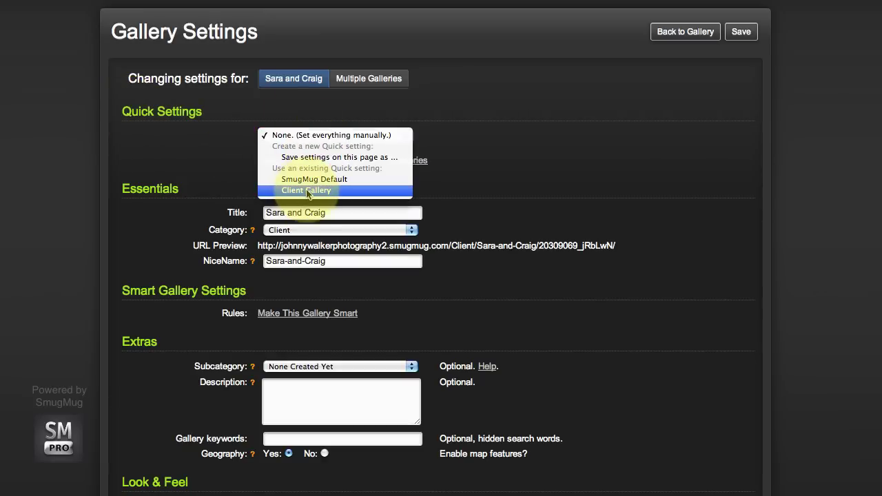
click(321, 194)
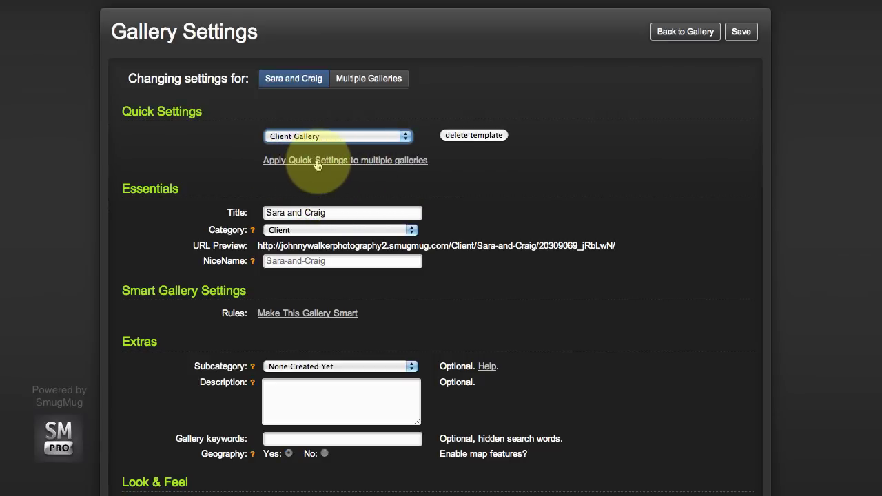
- Apply the Client Gallery quick setting in bulk to galleries 2, 3 and 4, and save the gallery settings
click(406, 165)
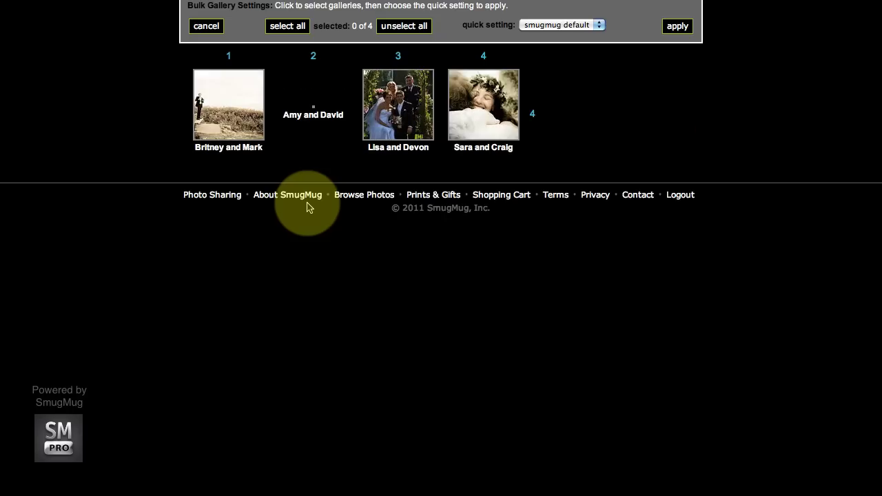
click(305, 108)
click(395, 119)
click(482, 114)
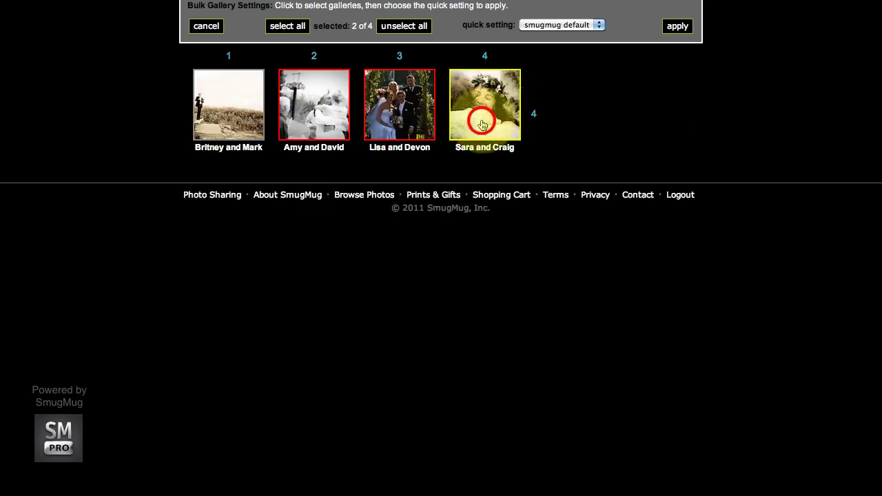
click(558, 25)
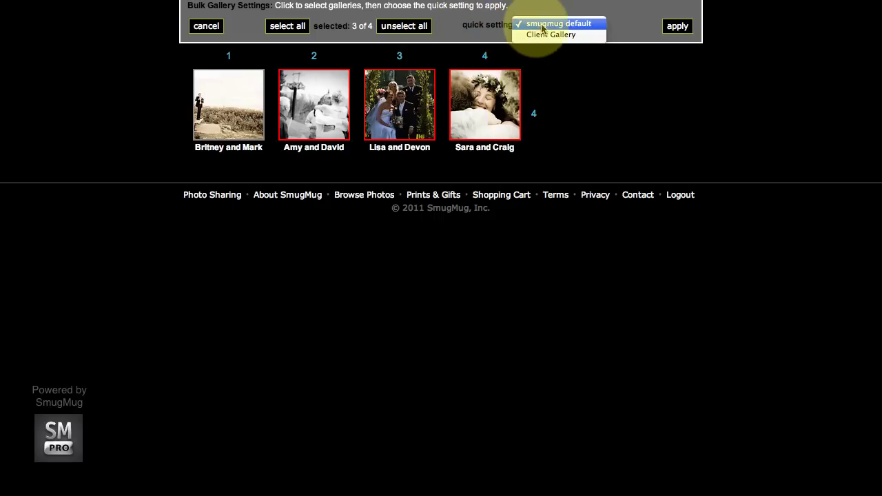
click(551, 36)
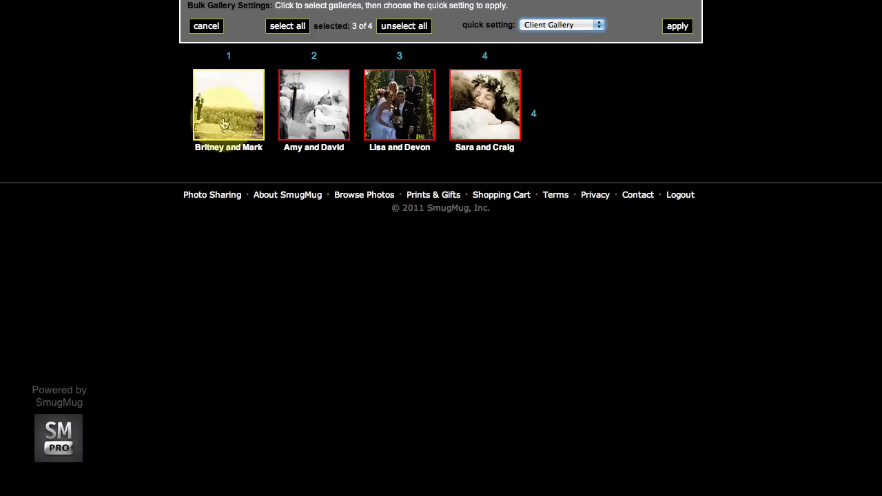
click(681, 28)
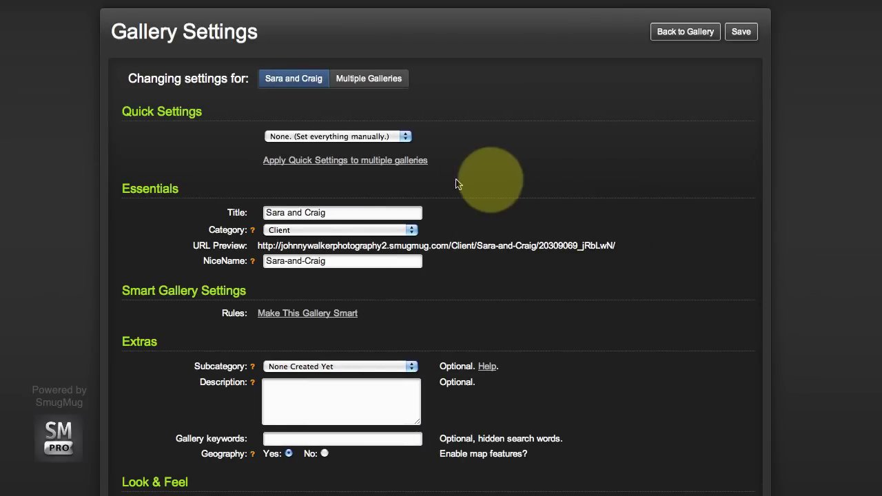
click(744, 32)
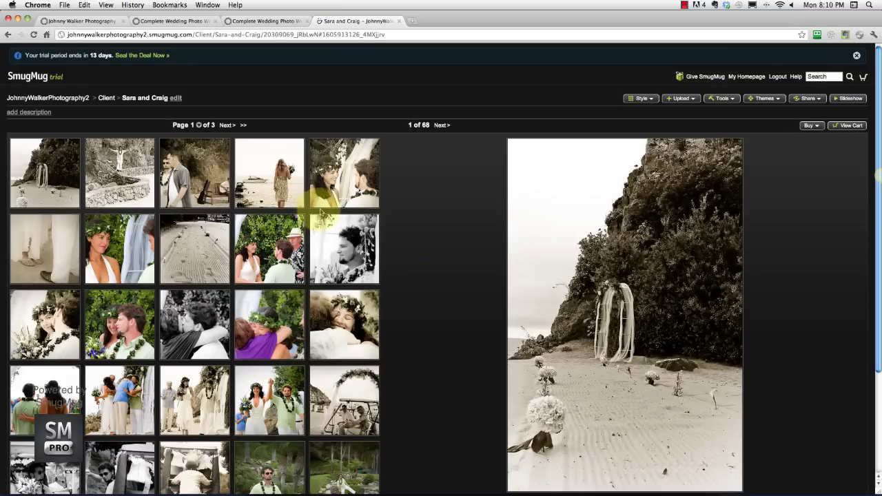
- Review the gallery entries in the Client category and open the first gallery's settings
click(106, 98)
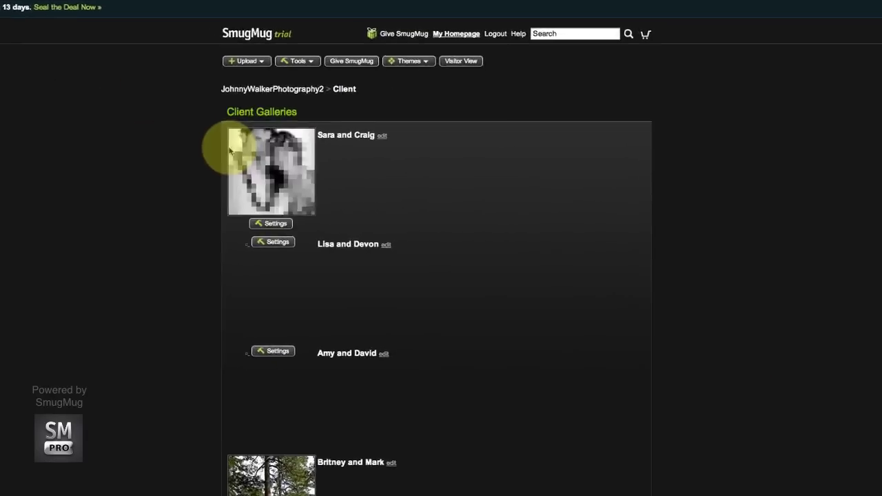
scroll(356, 152, down, 2)
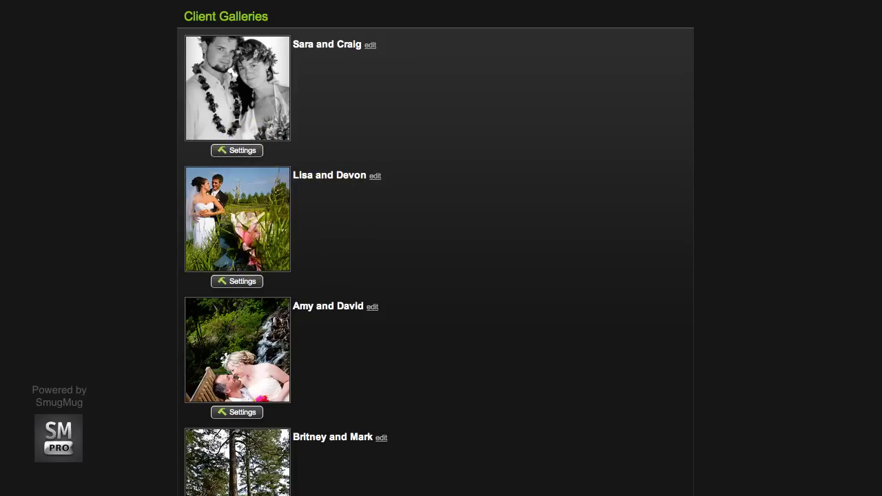
click(244, 152)
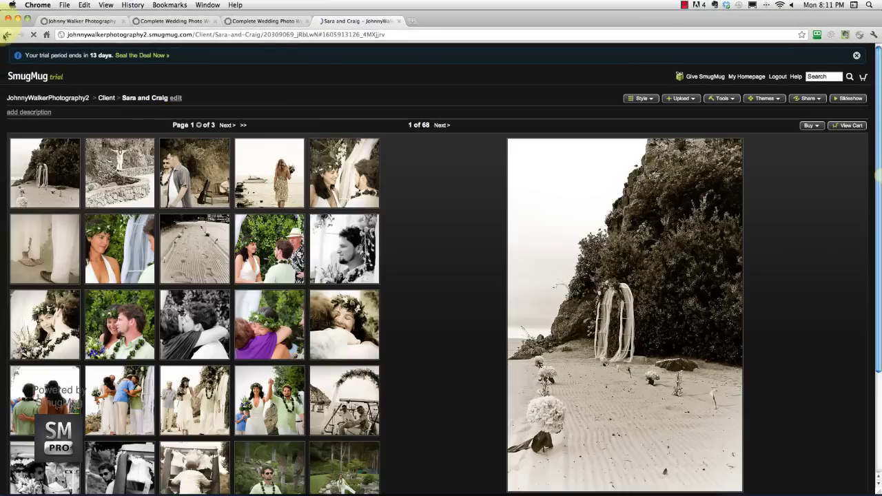
- Open the gallery settings from the gallery page and switch them to change multiple galleries
click(722, 97)
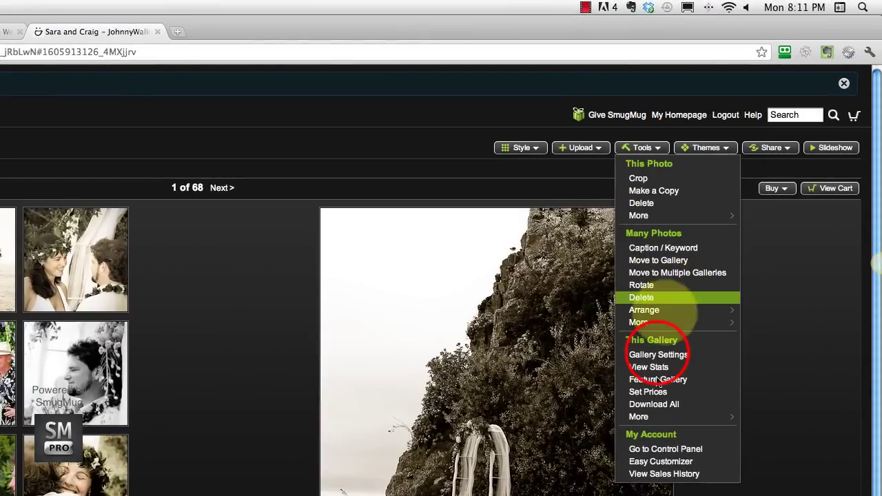
click(658, 355)
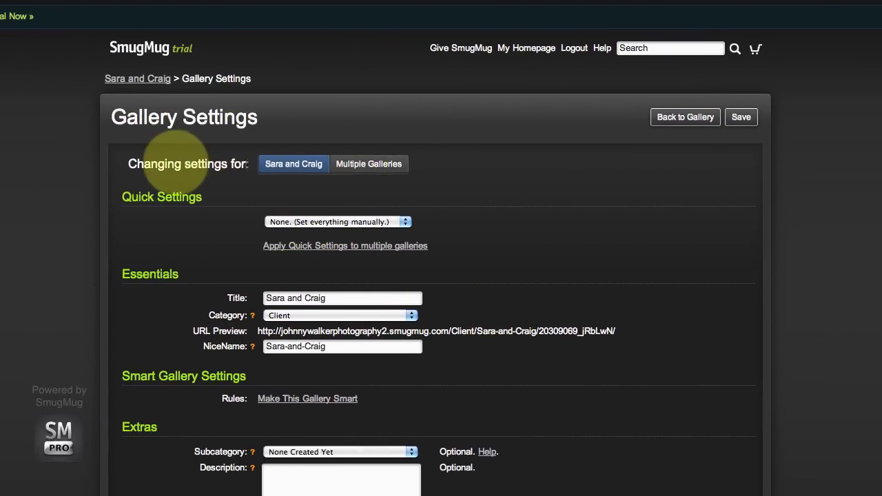
click(359, 165)
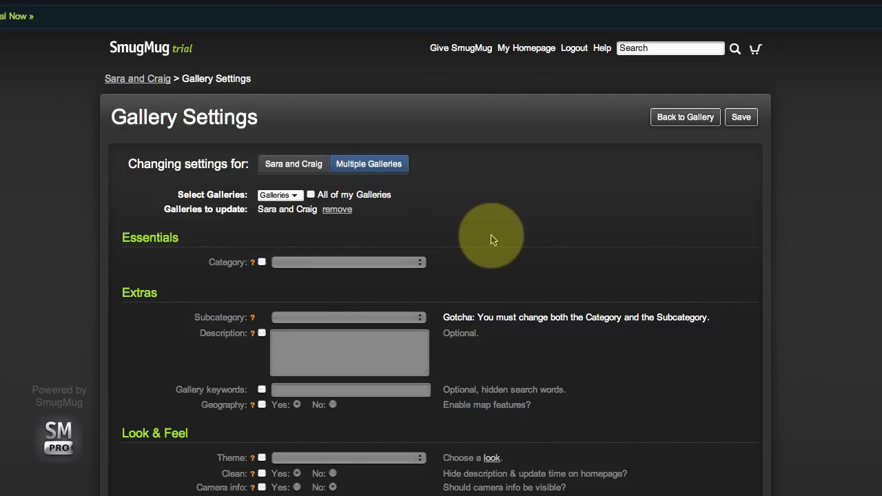
- Add the second and third galleries listed under the Client category to the galleries to update
click(281, 196)
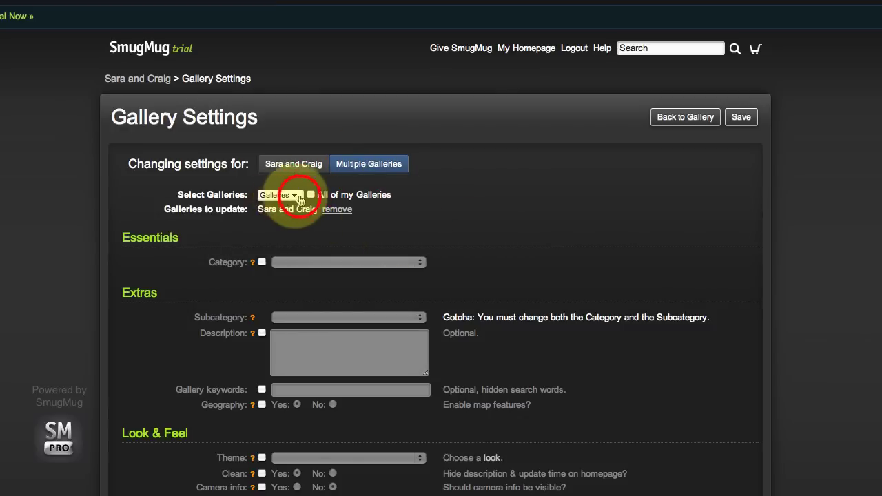
click(297, 195)
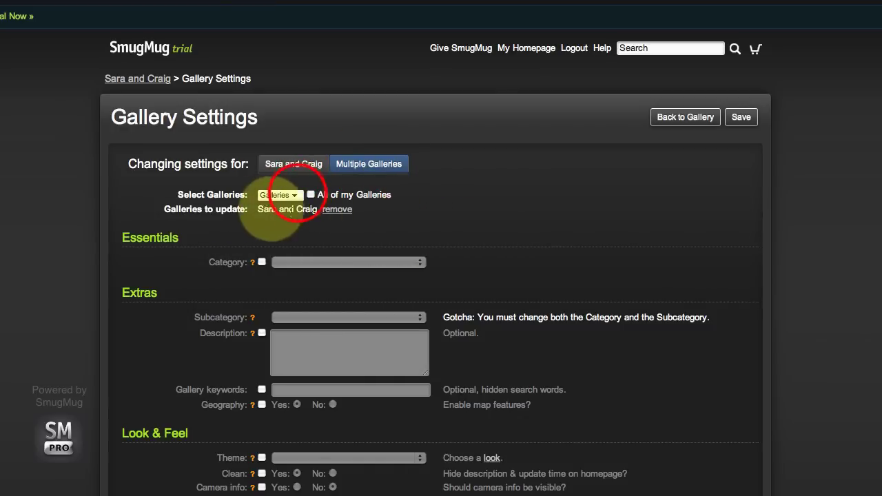
mouse_move(293, 214)
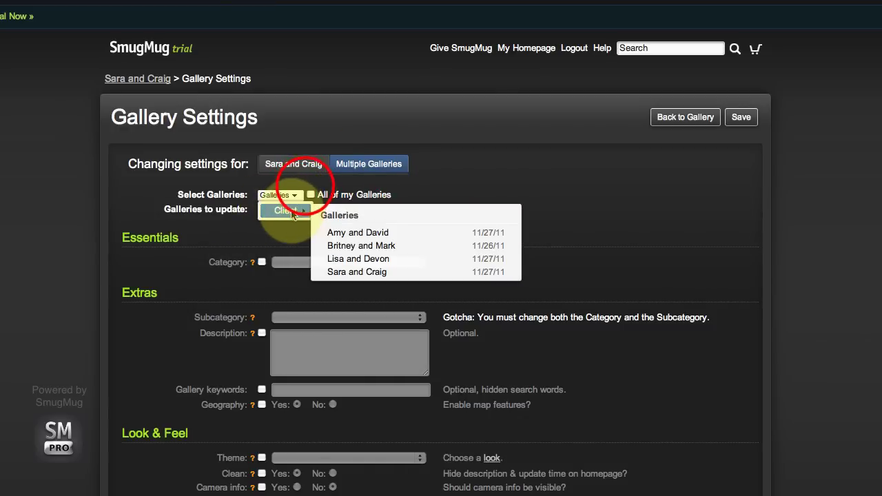
click(308, 195)
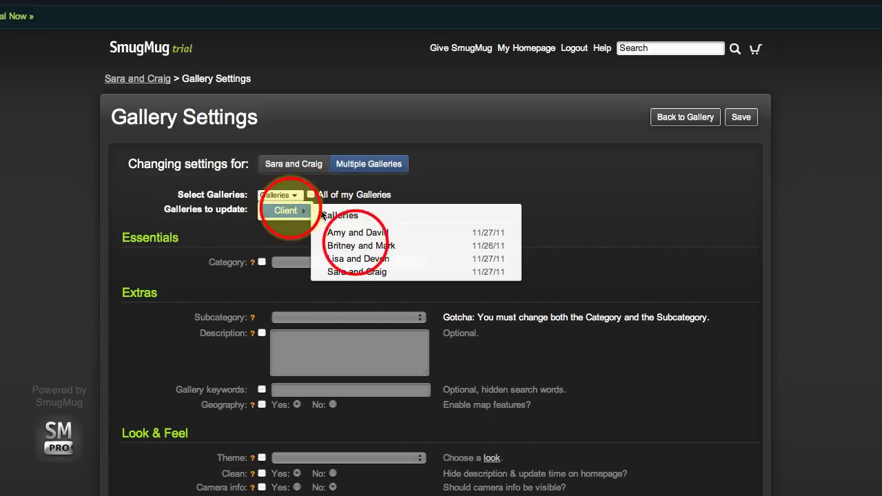
click(357, 246)
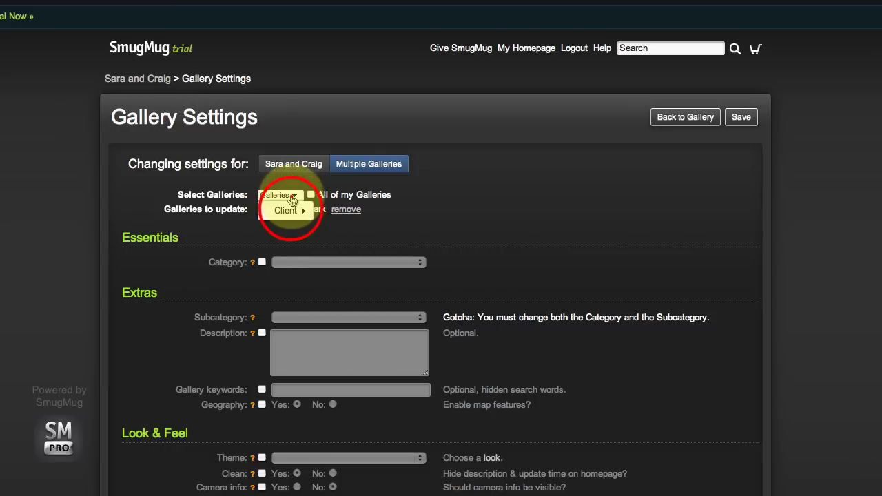
click(290, 211)
click(350, 252)
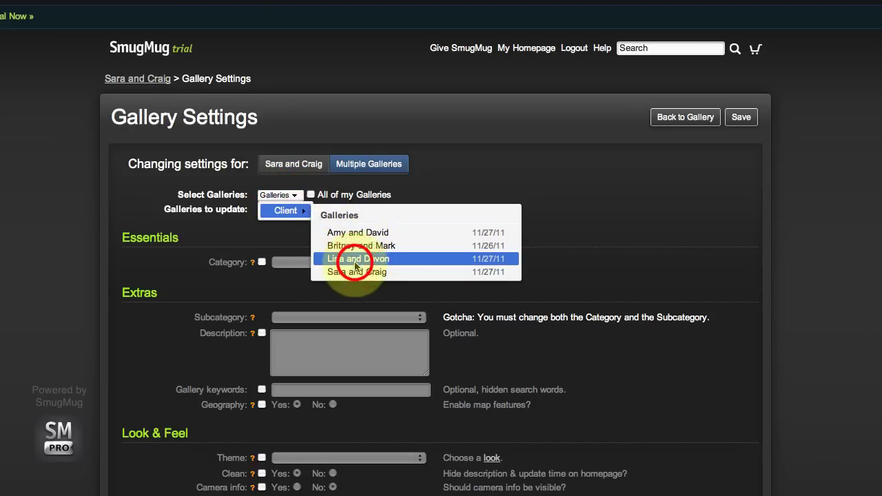
- Add the fourth and then the first gallery of the Client category to the galleries to update
click(292, 198)
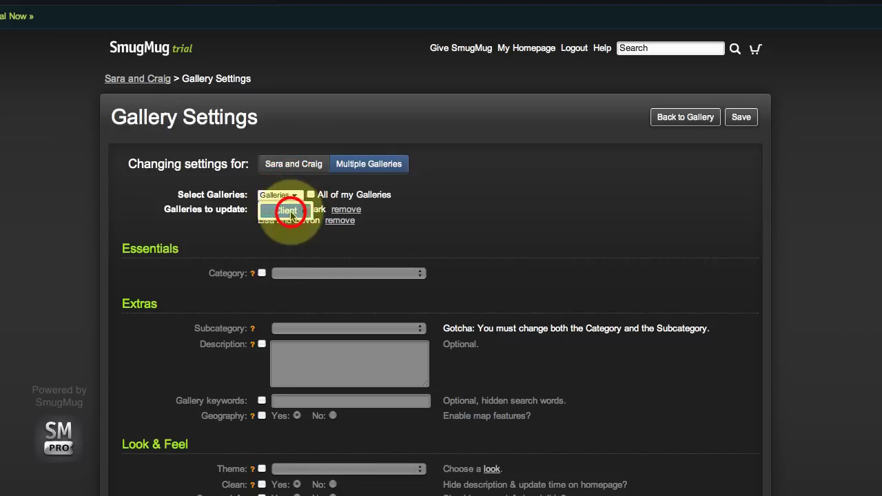
click(290, 211)
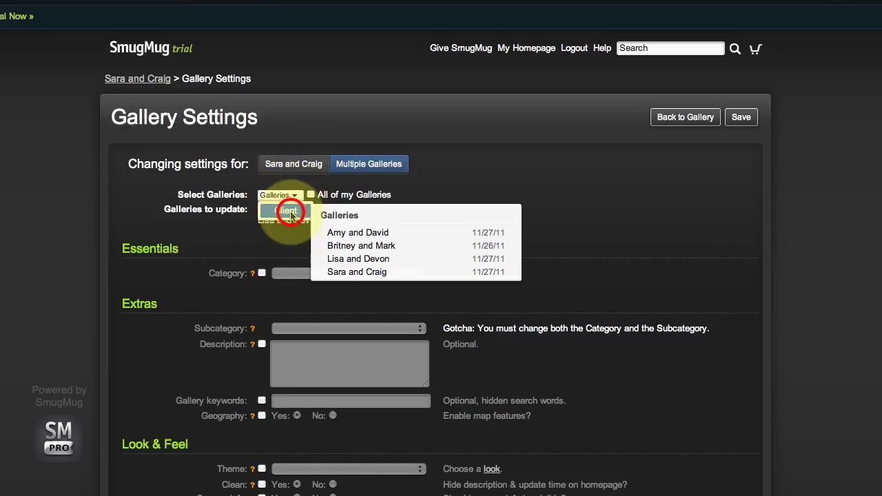
click(361, 260)
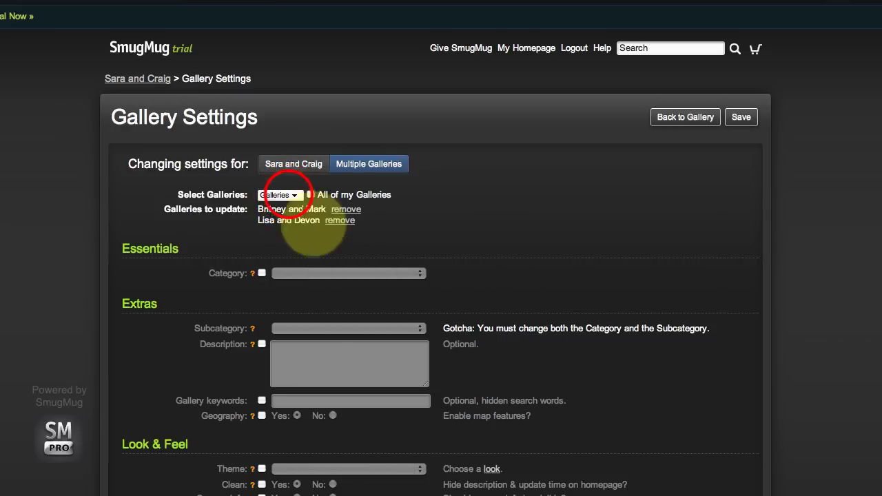
click(289, 211)
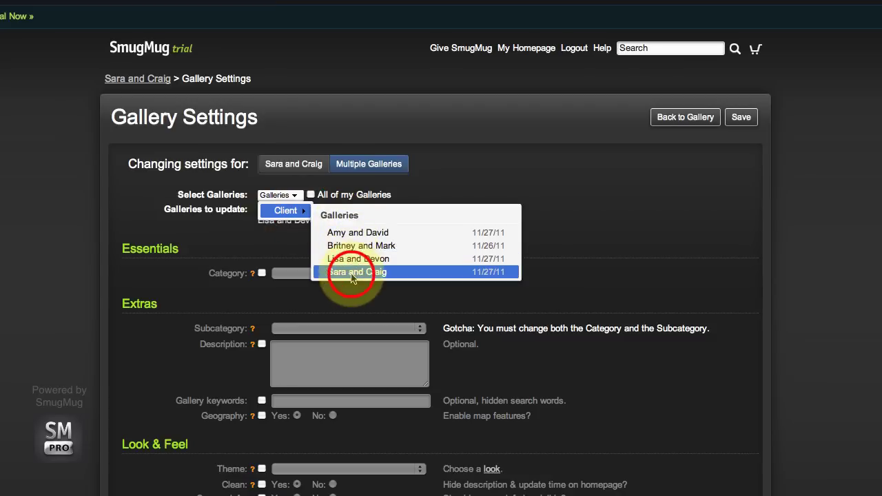
click(349, 286)
click(288, 210)
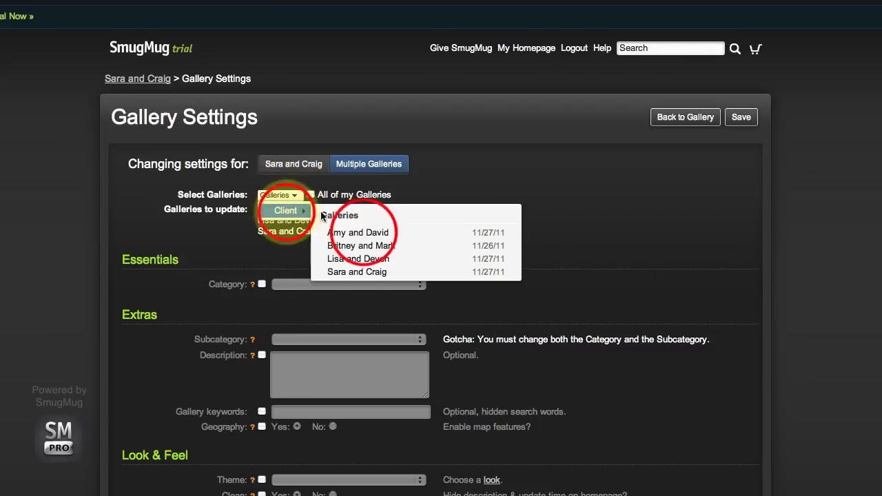
click(364, 238)
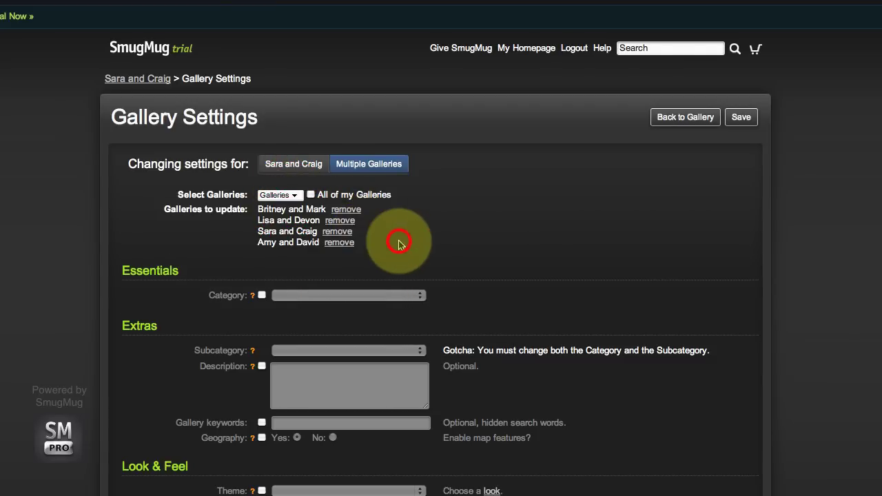
- Enable the Geography setting for the bulk update, set it to No, and save the gallery settings
scroll(429, 262, down, 3)
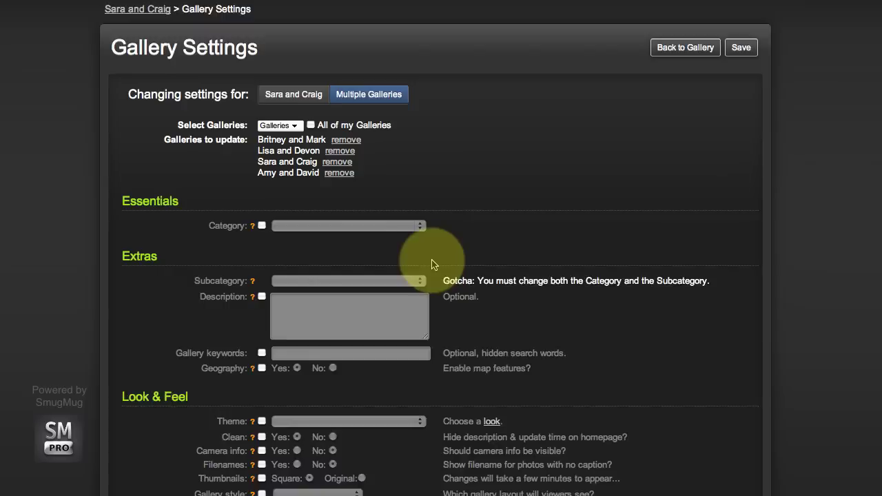
scroll(395, 266, down, 2)
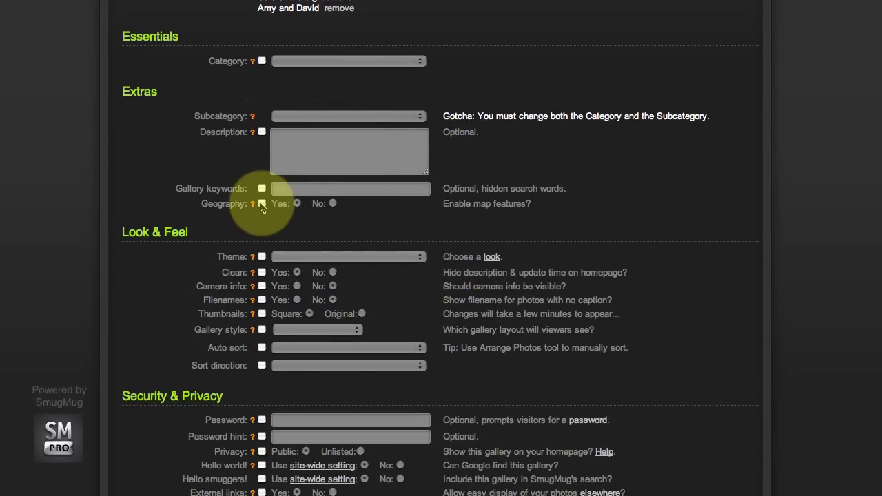
click(298, 204)
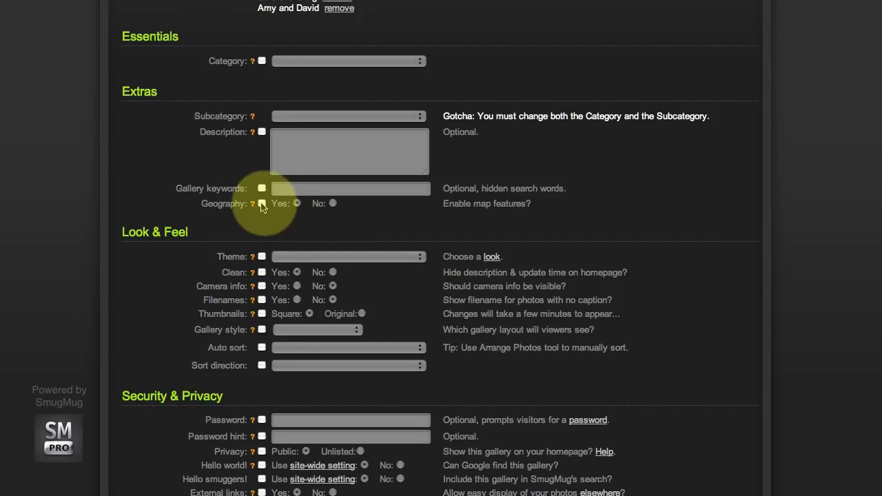
click(262, 204)
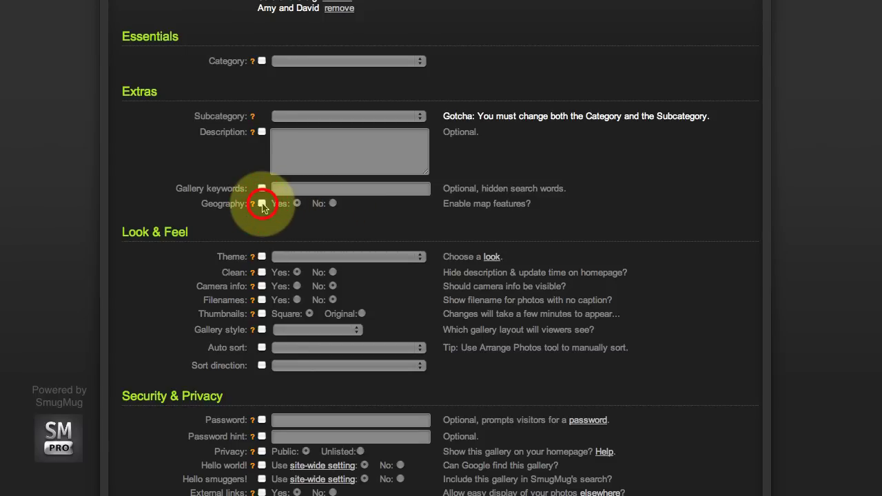
click(334, 204)
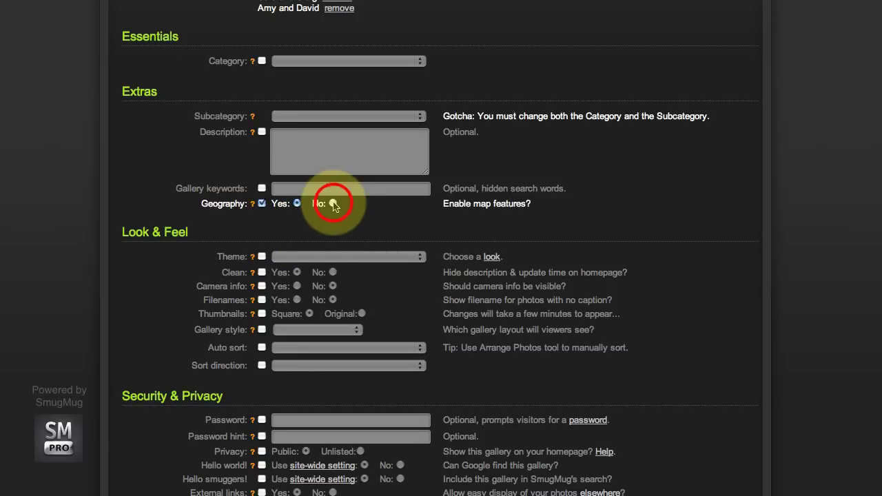
scroll(455, 207, up, 3)
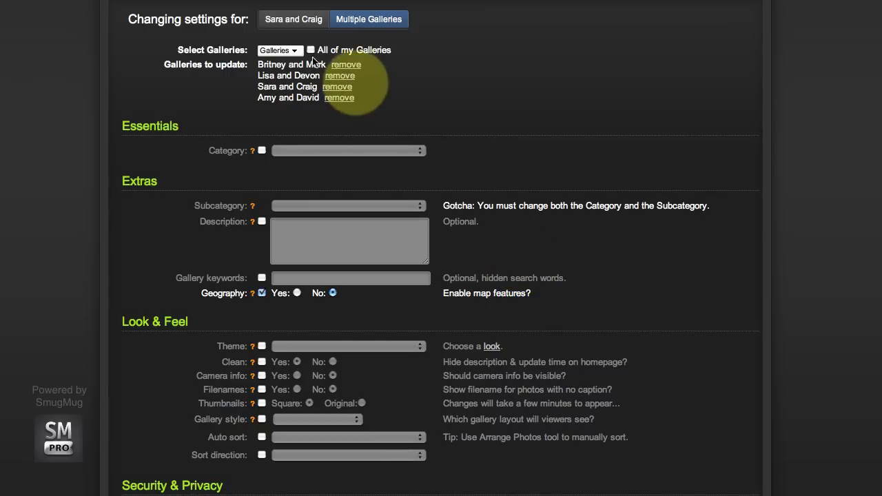
scroll(186, 55, down, 5)
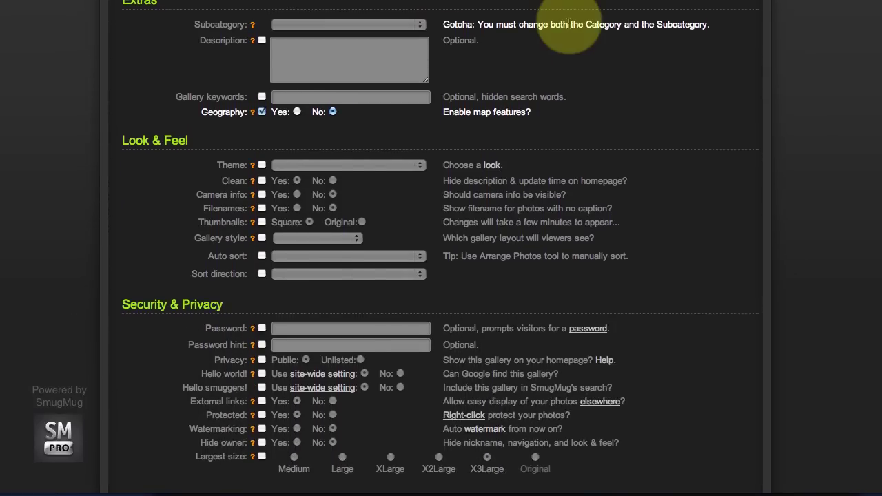
scroll(569, 26, down, 10)
click(738, 404)
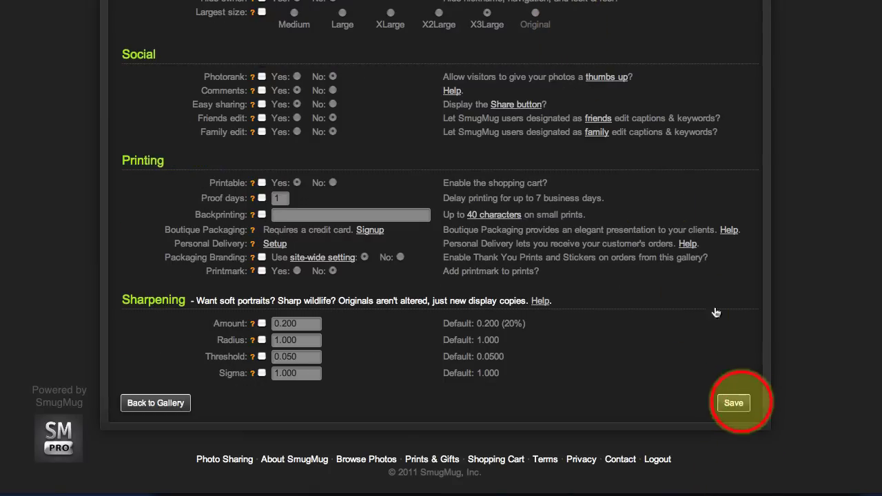